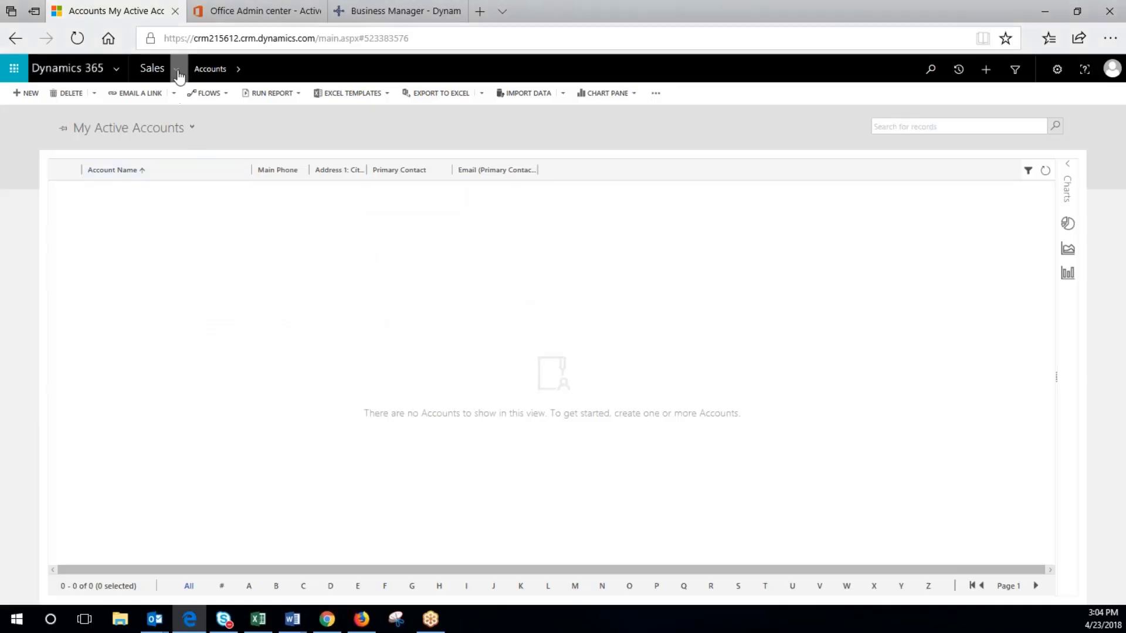
- Go to Settings > Product Catalog > Unit Groups to list the 11 existing unit groups
{"action": "left_click", "coordinate": [177, 70]}
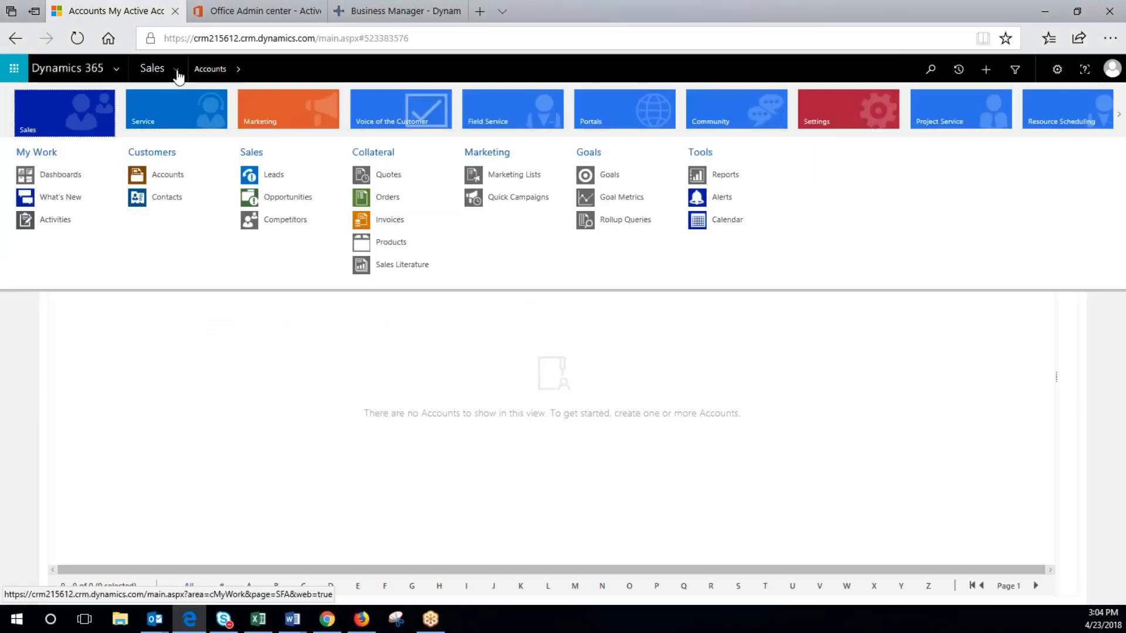
{"action": "left_click", "coordinate": [843, 125]}
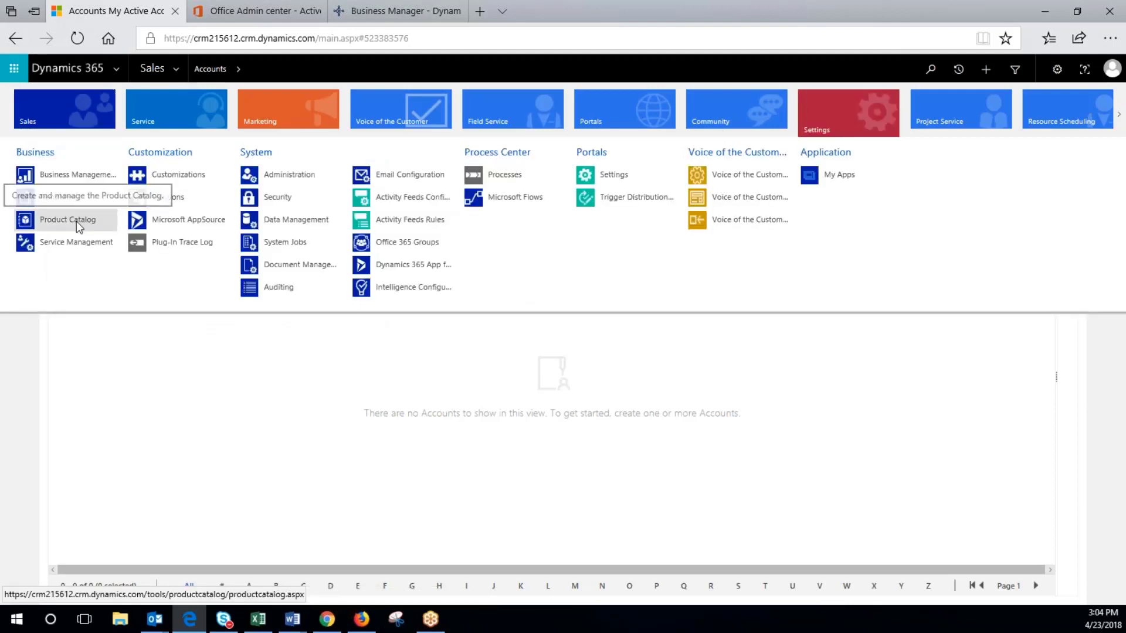
{"action": "left_click", "coordinate": [77, 220]}
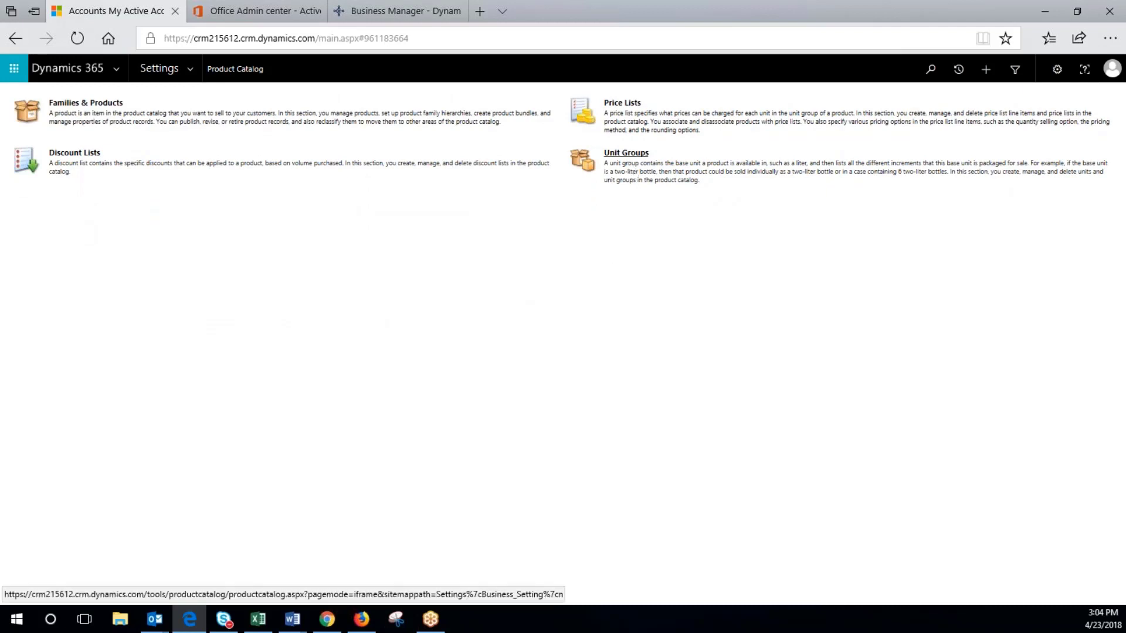
{"action": "left_click", "coordinate": [625, 153]}
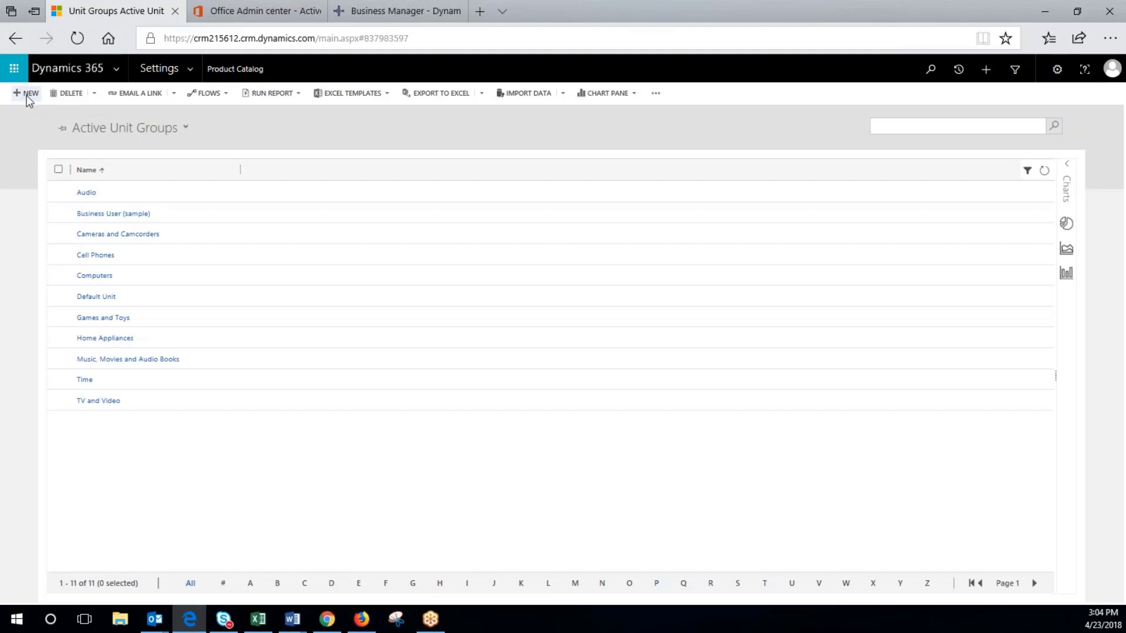
- Create a new unit group named 'Soda' with 'Can' as its primary unit
{"action": "left_click", "coordinate": [26, 95]}
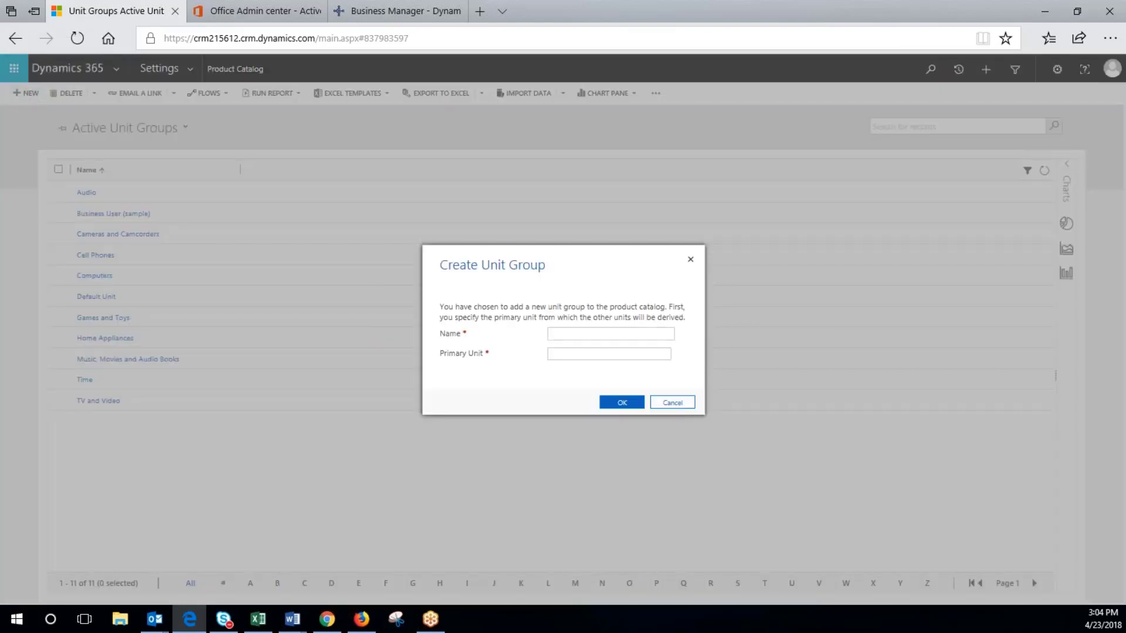
{"action": "type", "text": "Soda"}
{"action": "key", "text": "Tab"}
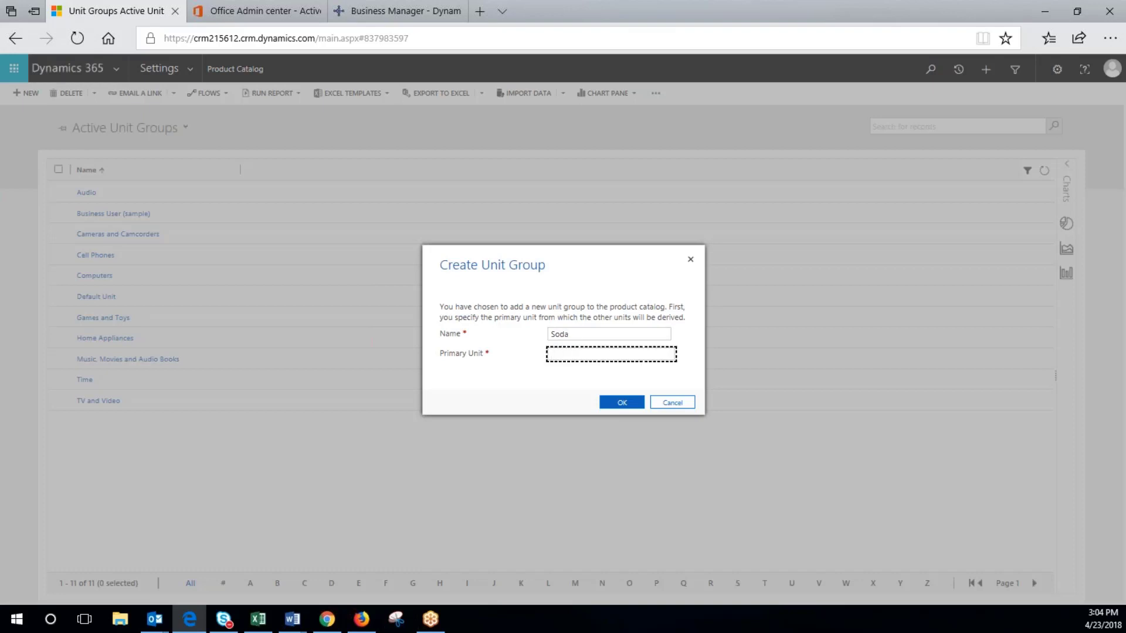
{"action": "type", "text": "Can"}
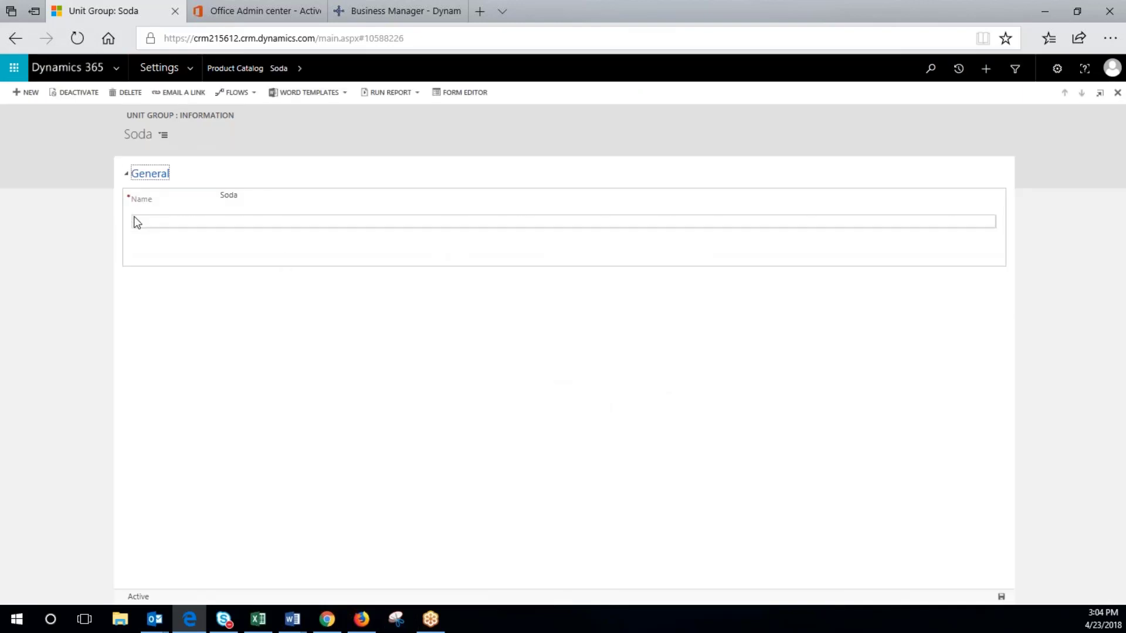
- Switch the Soda record to its related Units list
{"action": "left_click", "coordinate": [299, 69]}
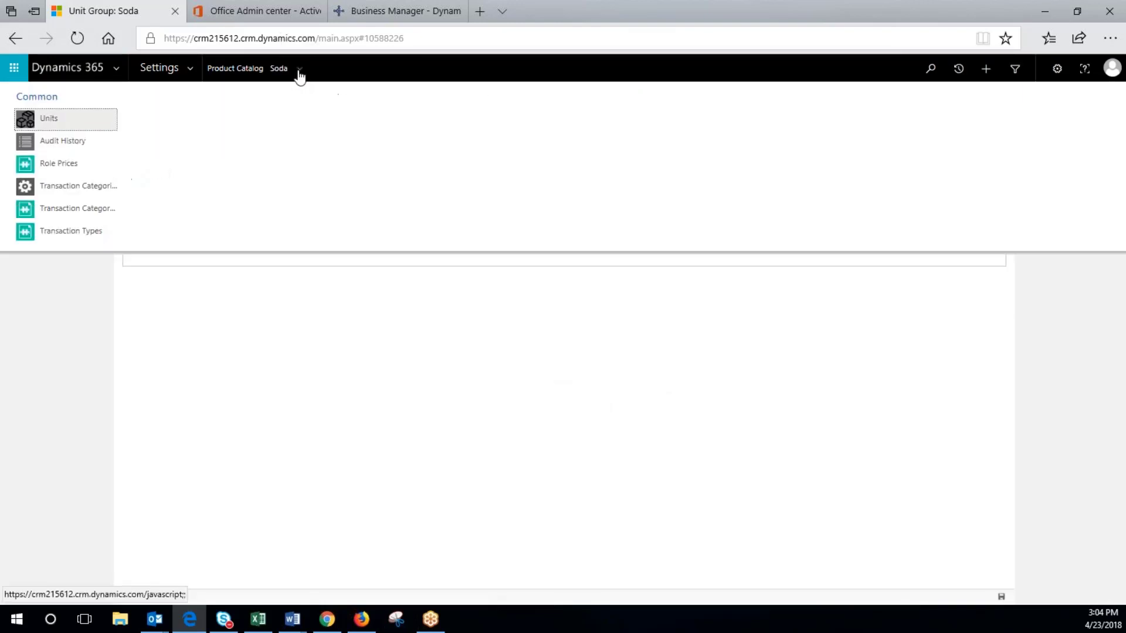
{"action": "left_click", "coordinate": [69, 122]}
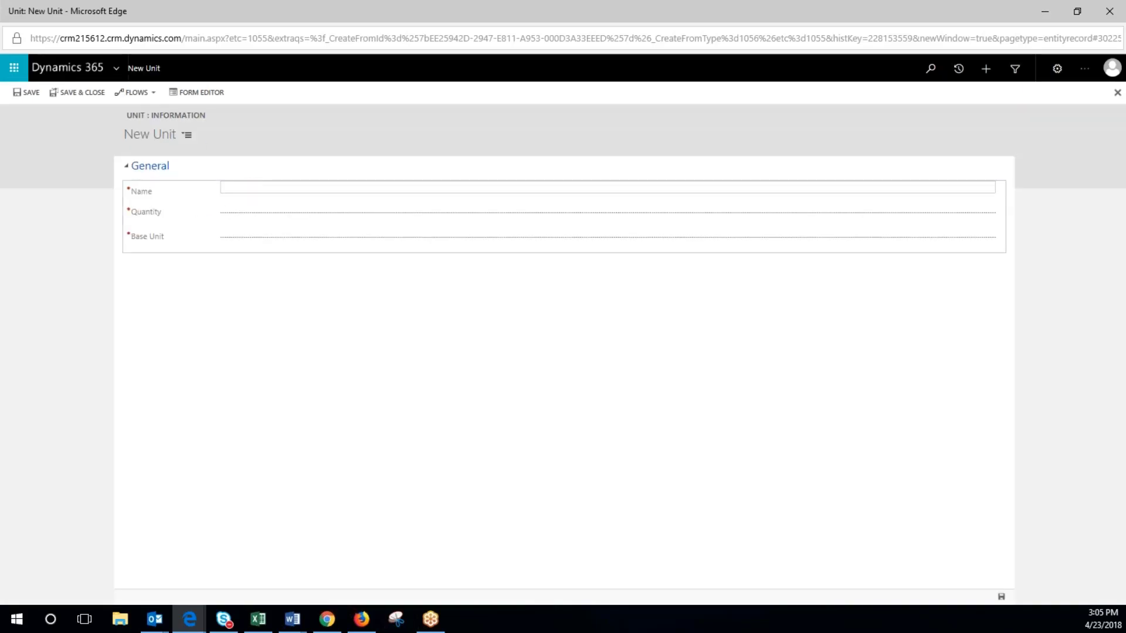
- Add a '6 Pack' unit with quantity 6 and base unit Can, then save and close it
{"action": "left_click", "coordinate": [250, 189]}
{"action": "type", "text": "6 Pack"}
{"action": "key", "text": "Tab"}
{"action": "type", "text": "6"}
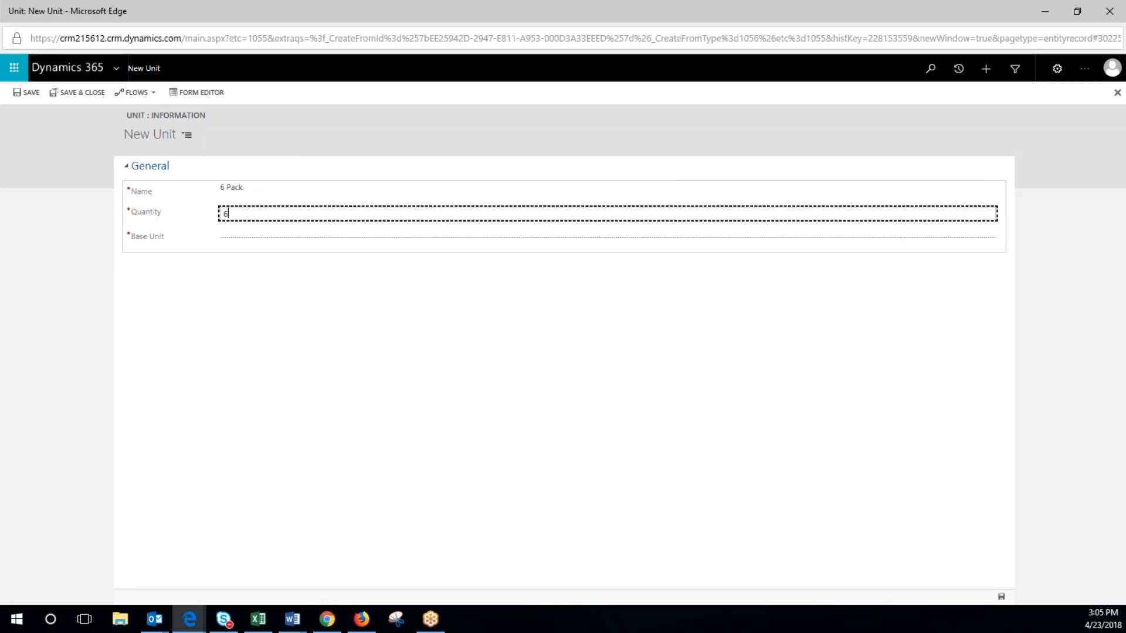
{"action": "left_click", "coordinate": [240, 236]}
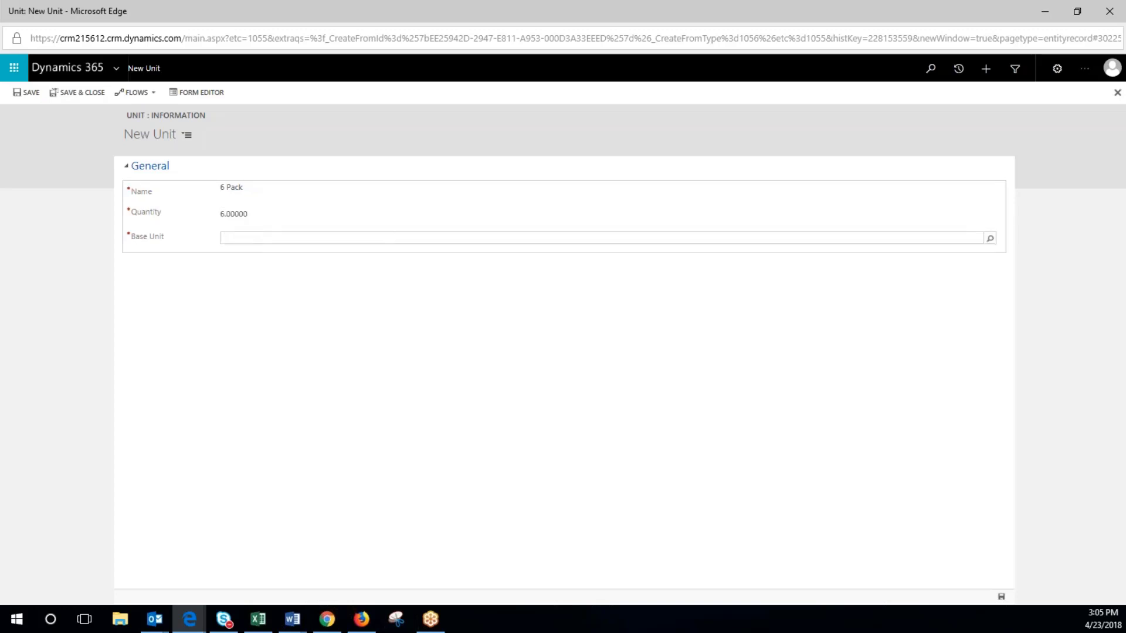
{"action": "left_click", "coordinate": [990, 241]}
{"action": "left_click", "coordinate": [236, 252]}
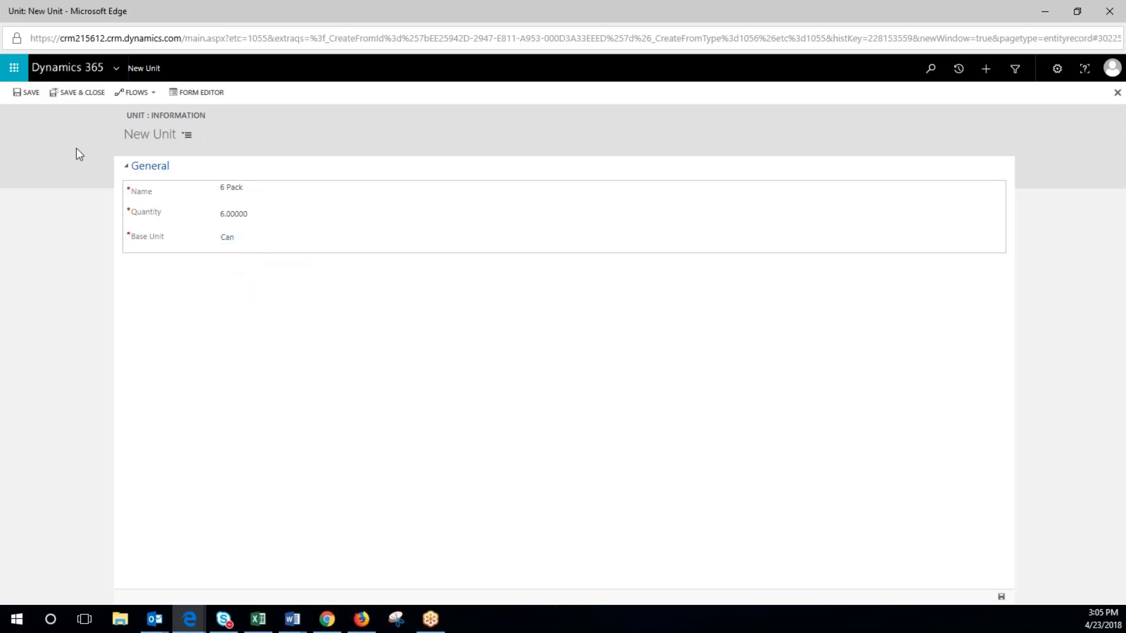
{"action": "left_click", "coordinate": [75, 94]}
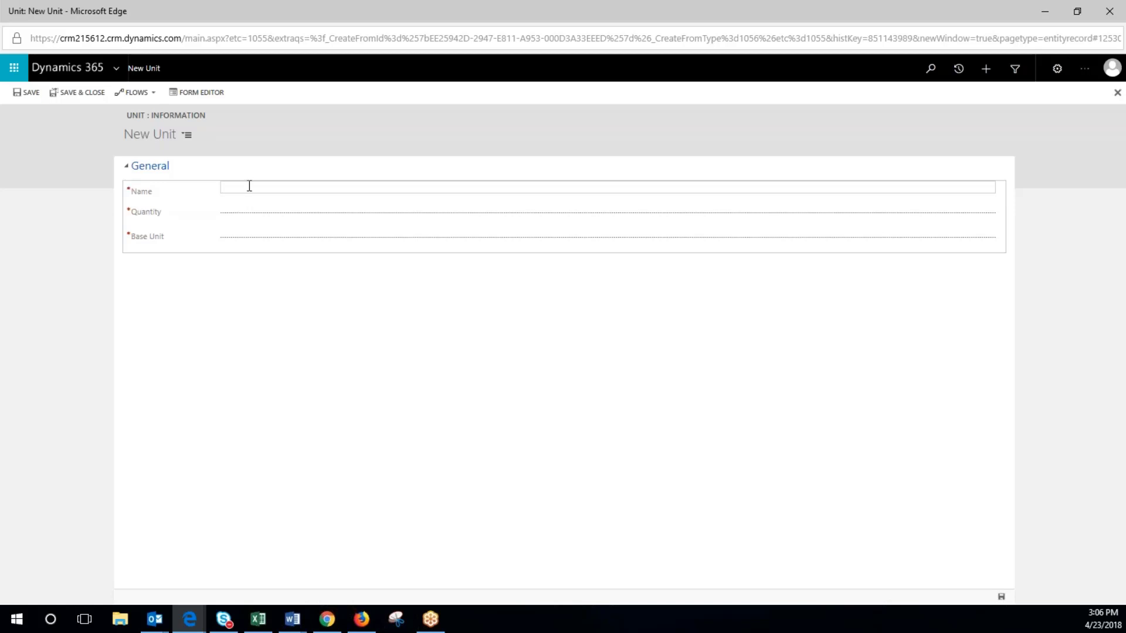
- Add a '12 Pack' unit with quantity 12 and base unit Can, then save and close it
{"action": "left_click", "coordinate": [249, 186]}
{"action": "type", "text": "1 St"}
{"action": "key", "text": "BackSpace"}
{"action": "type", "text": "t"}
{"action": "key", "text": "BackSpace"}
{"action": "key", "text": "BackSpace"}
{"action": "key", "text": "BackSpace"}
{"action": "key", "text": "BackSpace"}
{"action": "type", "text": "12 Pack"}
{"action": "key", "text": "Tab"}
{"action": "type", "text": "12"}
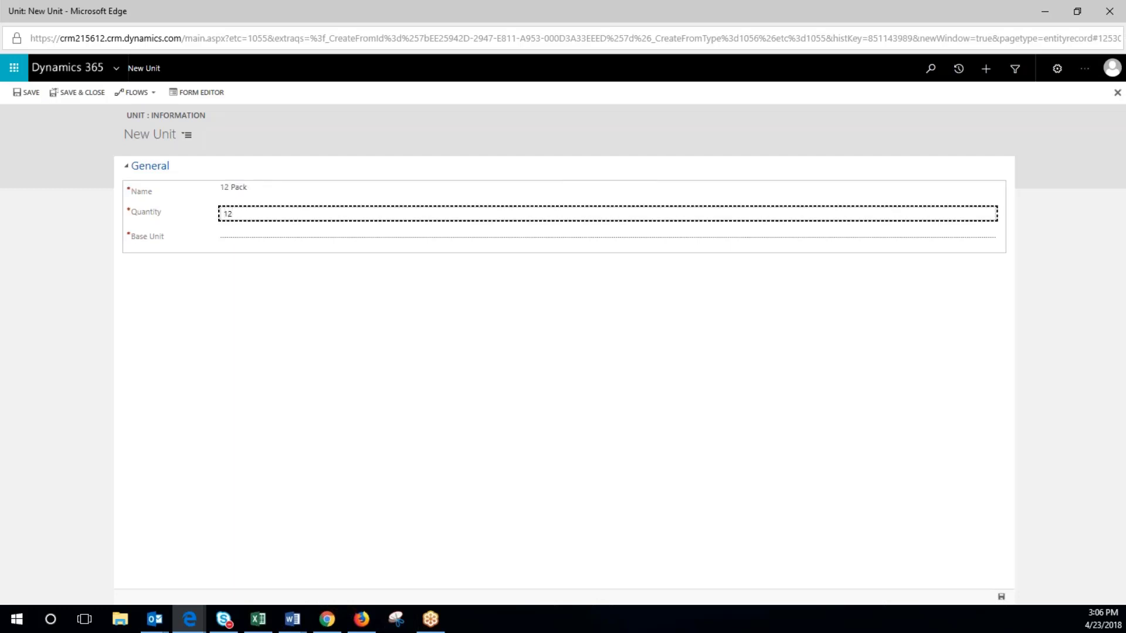
{"action": "left_click", "coordinate": [254, 239]}
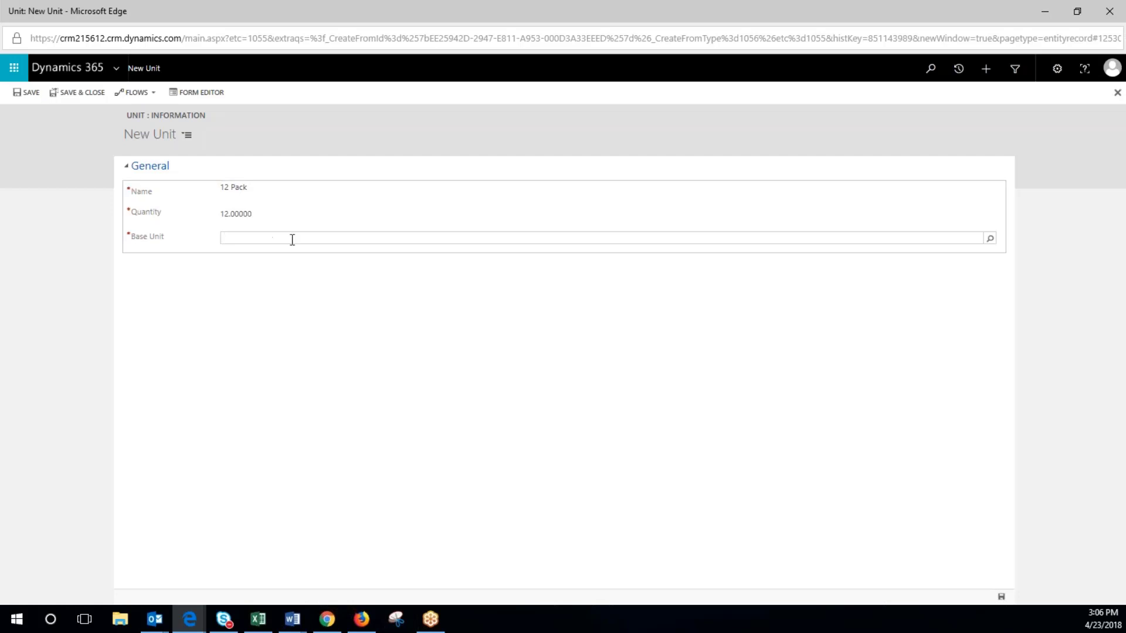
{"action": "left_click", "coordinate": [988, 240]}
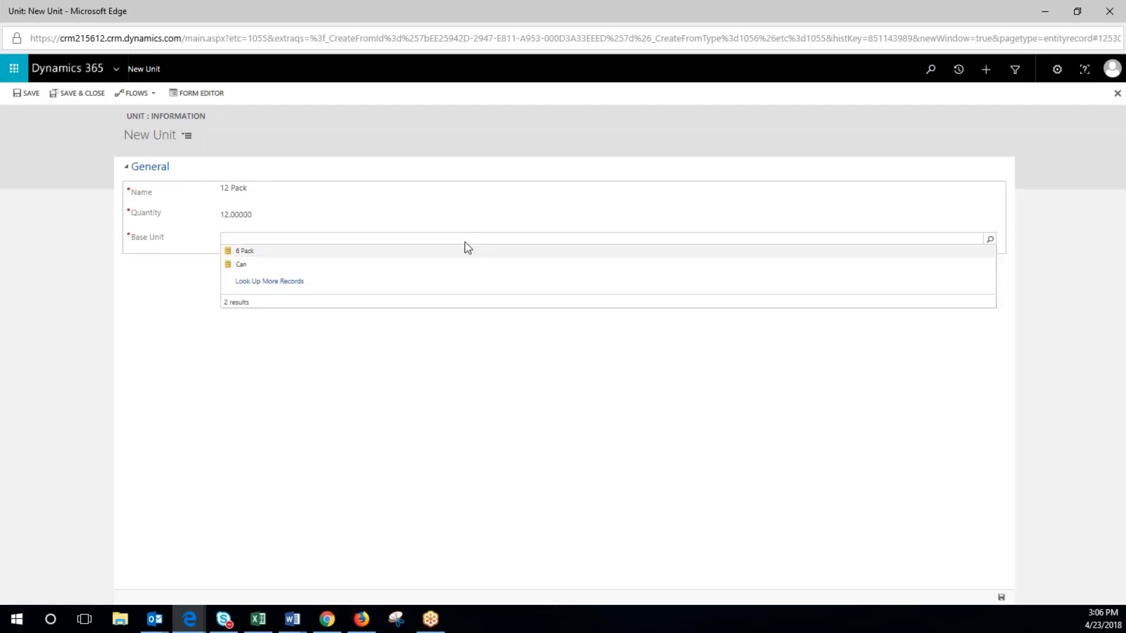
{"action": "left_click", "coordinate": [239, 265]}
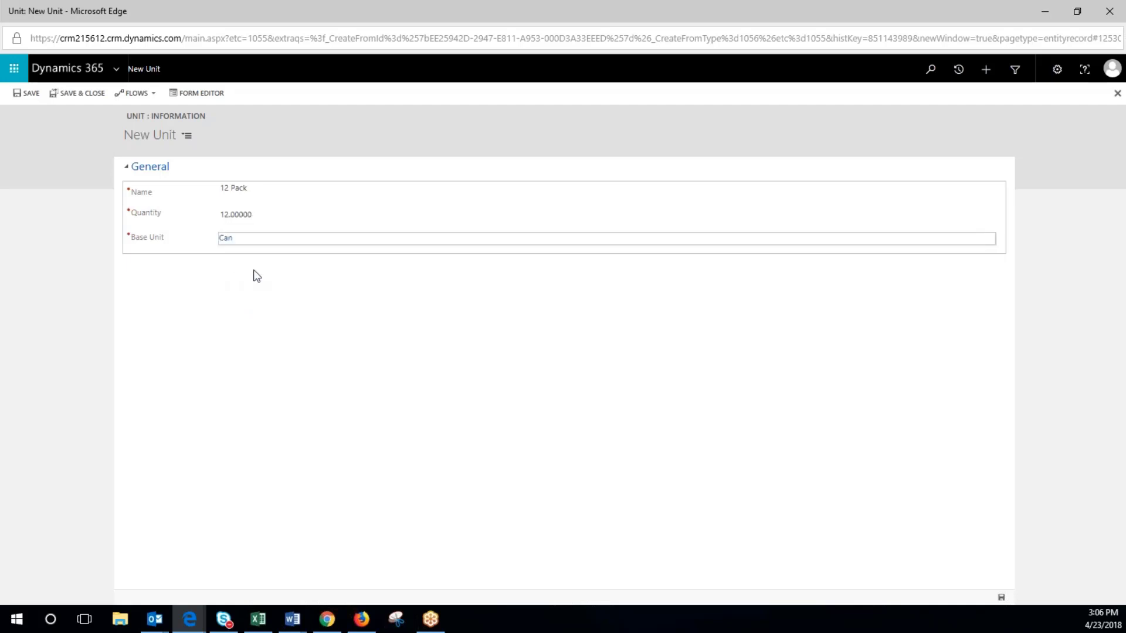
{"action": "left_click", "coordinate": [81, 94]}
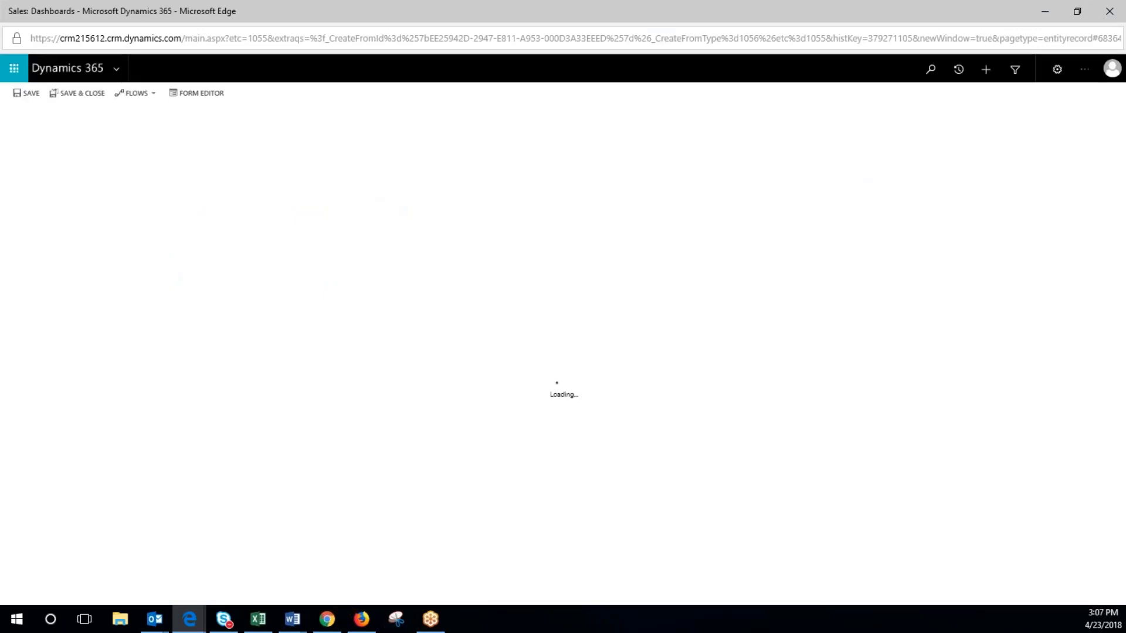
- Add a 'Case' unit with quantity 24 and base unit Can, then save and close it
{"action": "type", "text": "Case"}
{"action": "left_click", "coordinate": [237, 215]}
{"action": "type", "text": "24"}
{"action": "left_click", "coordinate": [241, 242]}
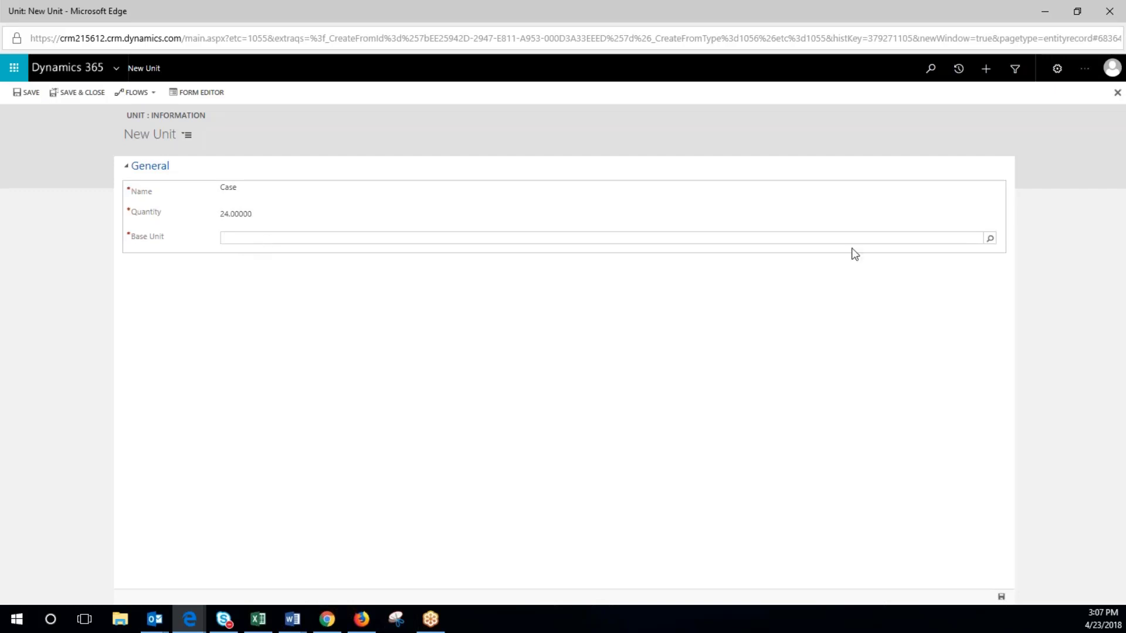
{"action": "left_click", "coordinate": [990, 240]}
{"action": "left_click", "coordinate": [241, 279]}
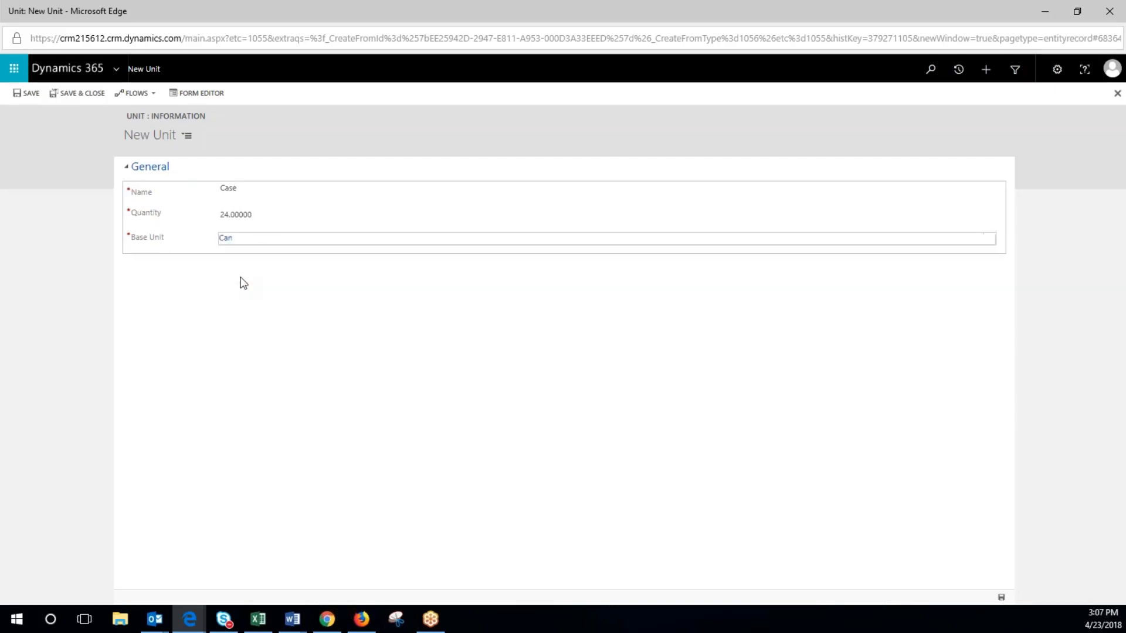
{"action": "left_click", "coordinate": [76, 95]}
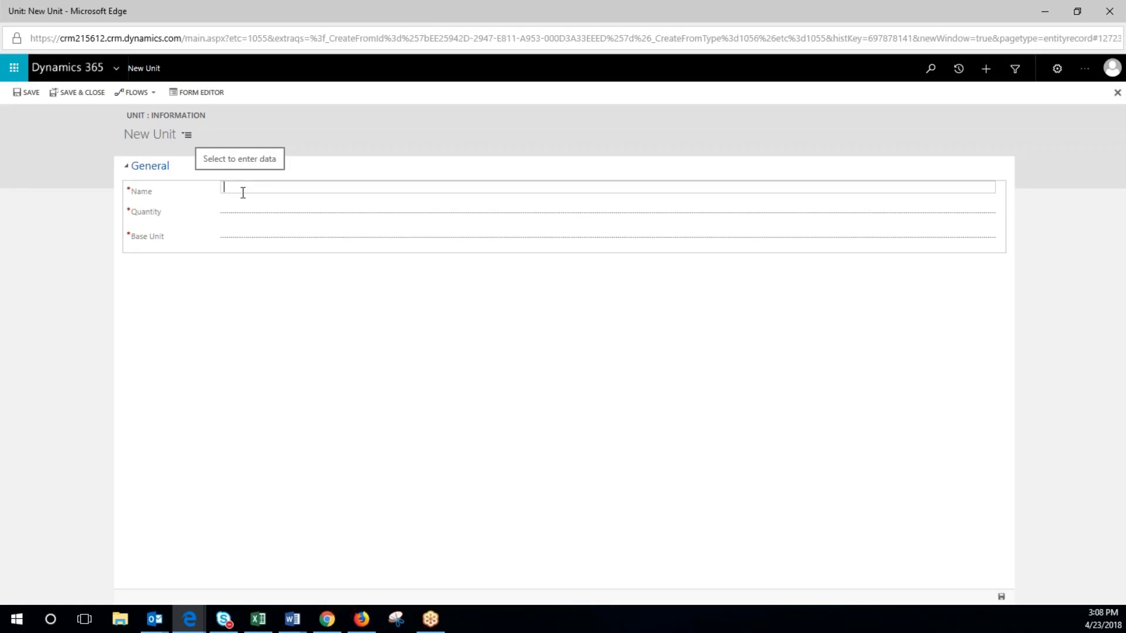
- Add a 'Pallet' unit with quantity 50 and base unit Case, then save and close it
{"action": "type", "text": "P"}
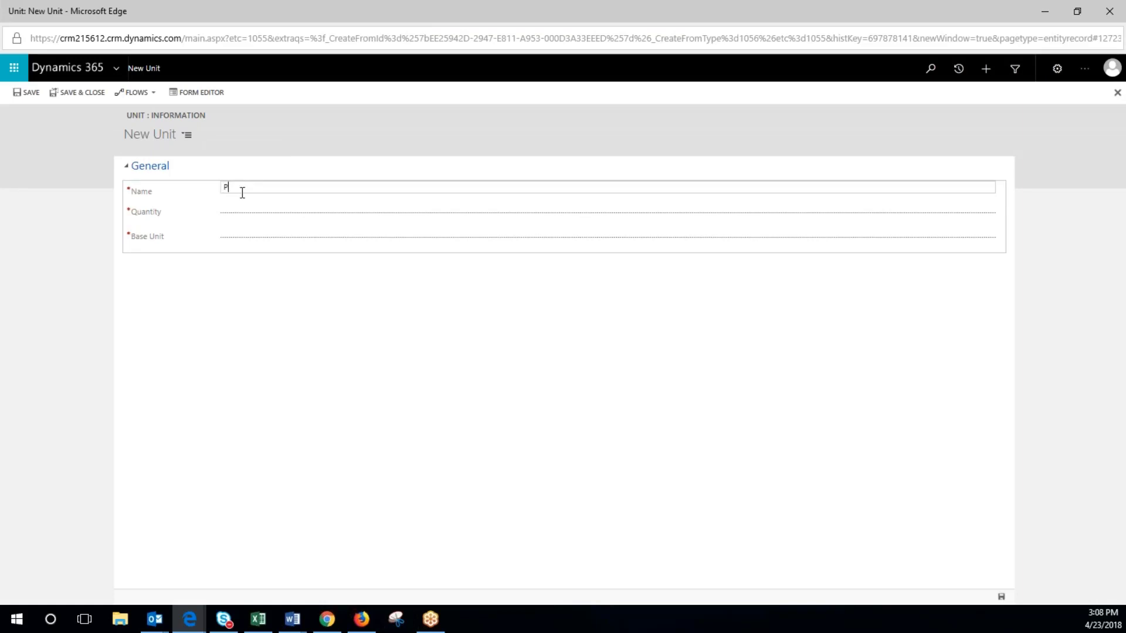
{"action": "key", "text": "BackSpace"}
{"action": "type", "text": "Pallet"}
{"action": "left_click", "coordinate": [235, 211]}
{"action": "type", "text": "50"}
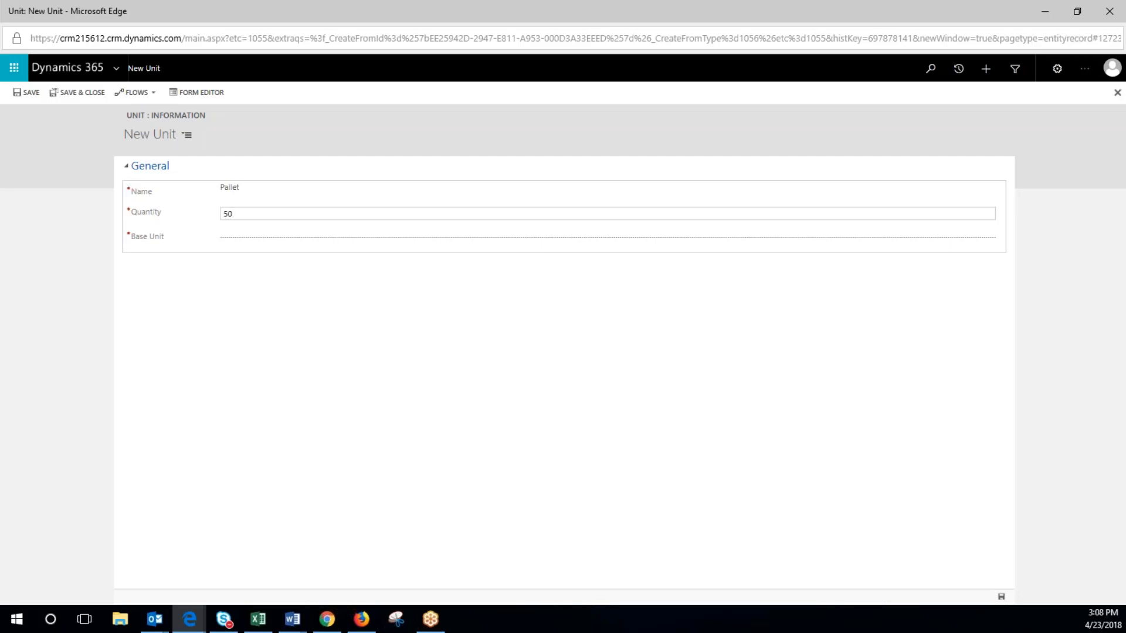
{"action": "key", "text": "Tab"}
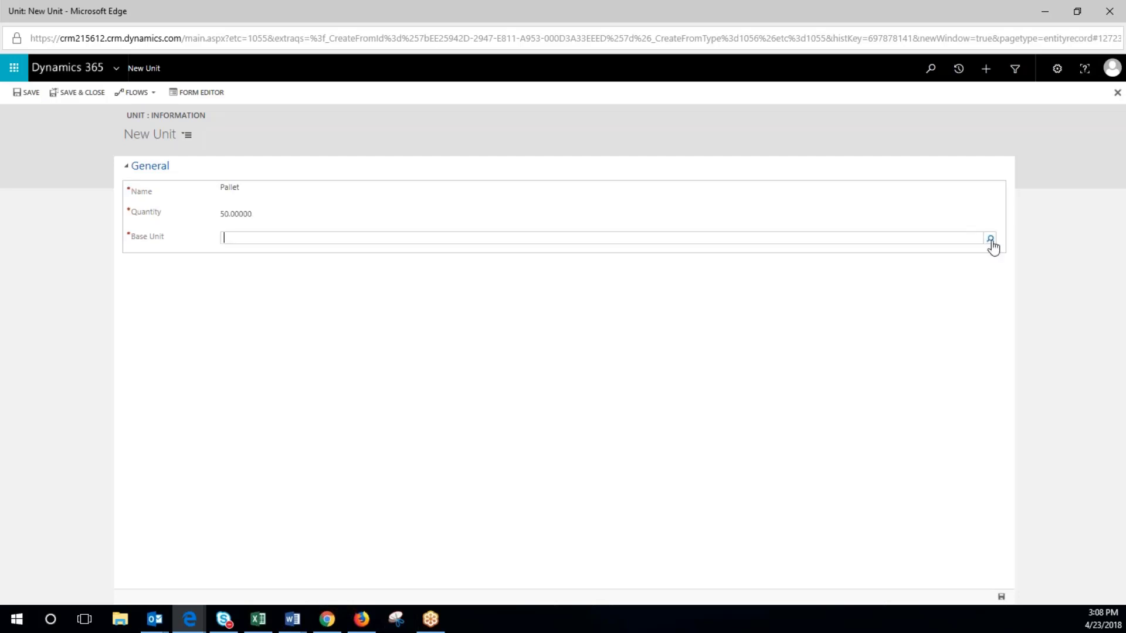
{"action": "left_click", "coordinate": [991, 240]}
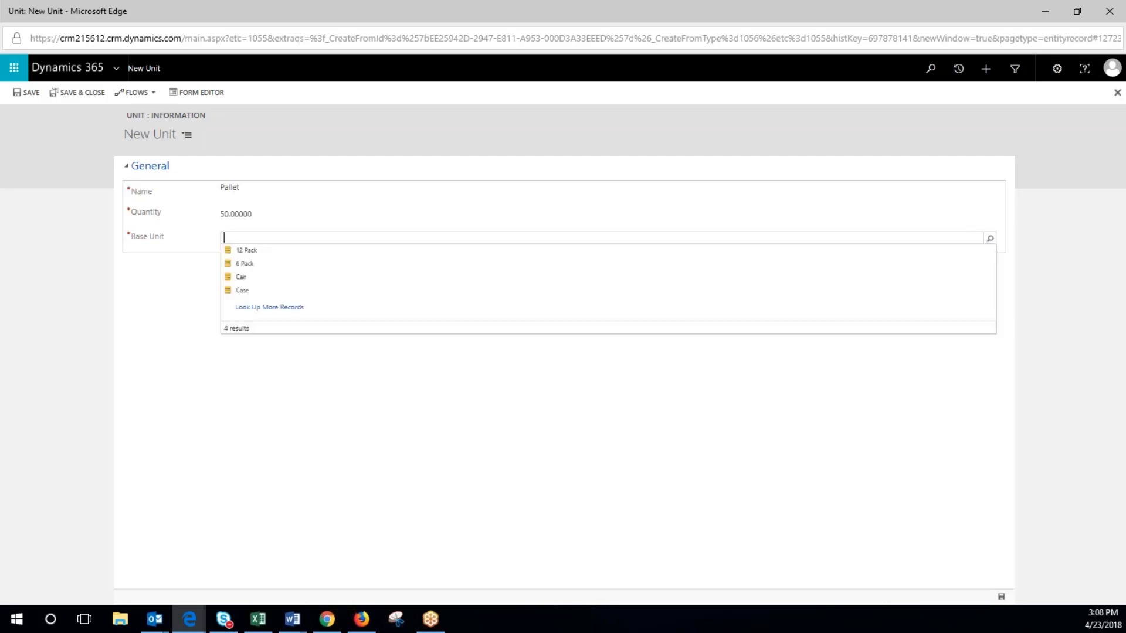
{"action": "left_click", "coordinate": [244, 294]}
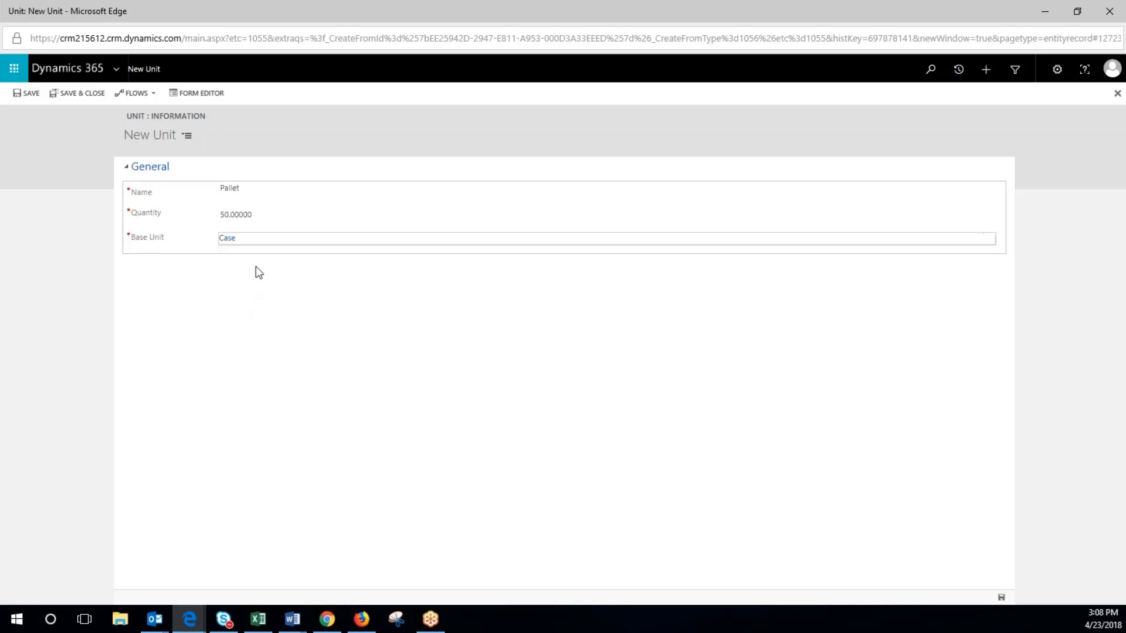
{"action": "left_click", "coordinate": [91, 221]}
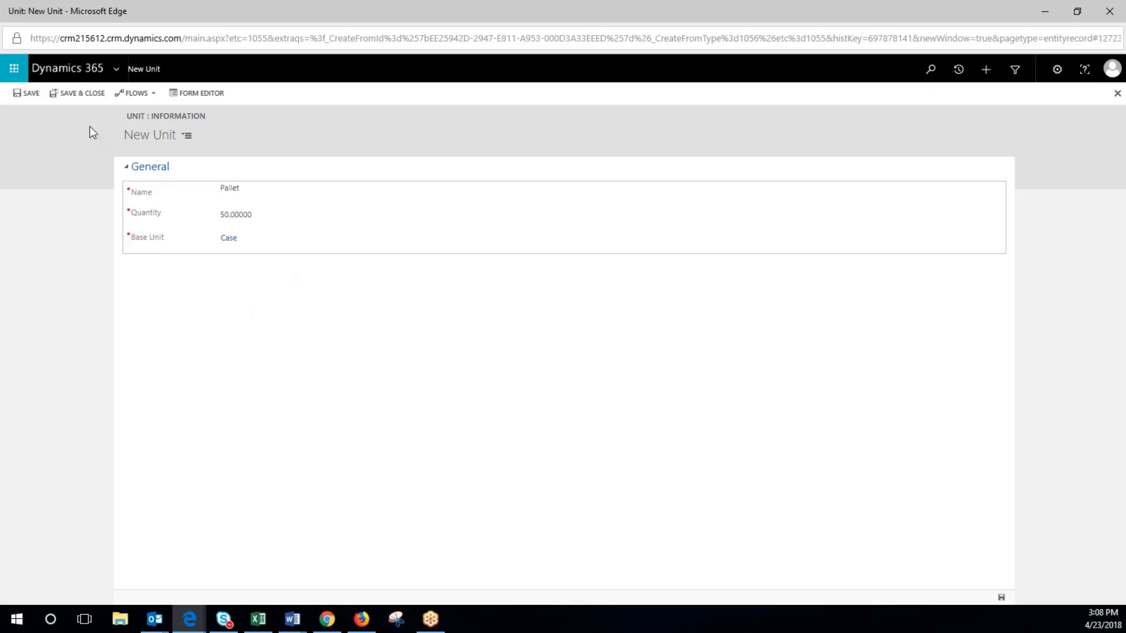
{"action": "left_click", "coordinate": [80, 94]}
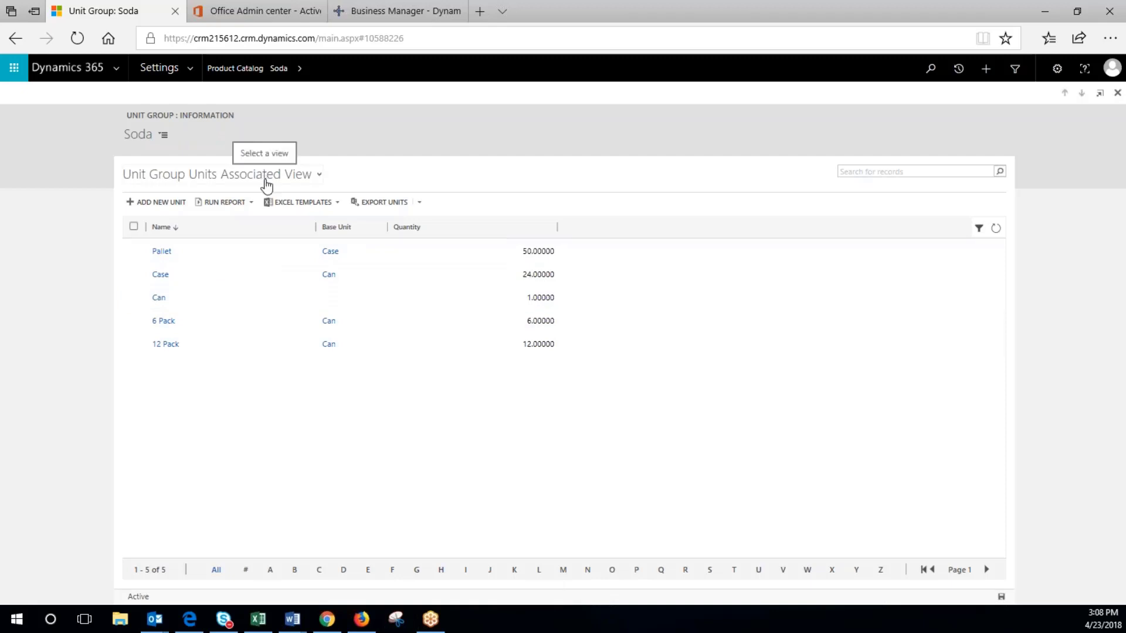
- Return to the Product Catalog overview through the breadcrumb
{"action": "left_click", "coordinate": [240, 70]}
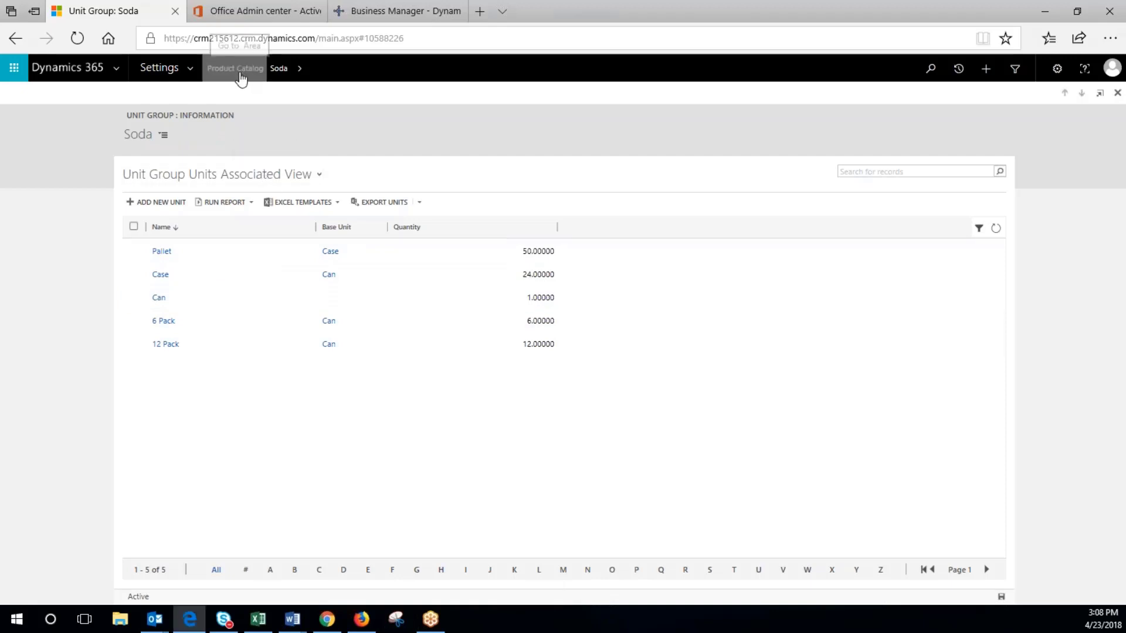